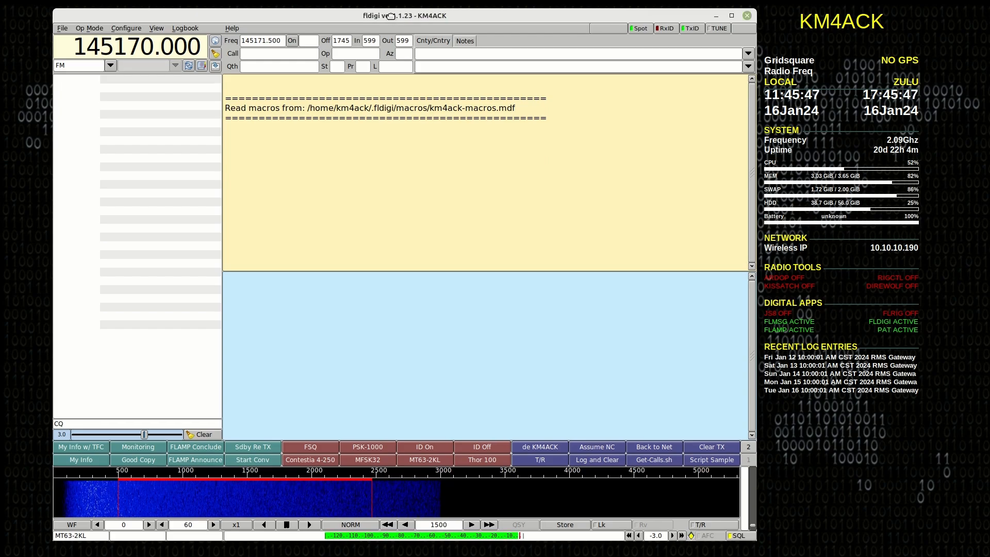
Move the fldigi window out of view and bring the FLMSG and FLAMP windows forward in turn
left_click_drag(392, 19, 693, 556)
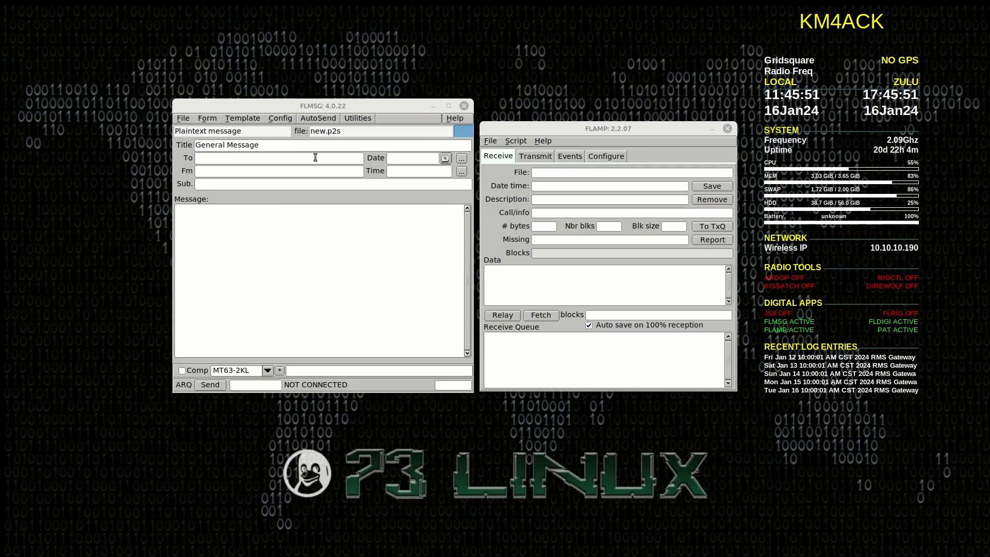
left_click(339, 106)
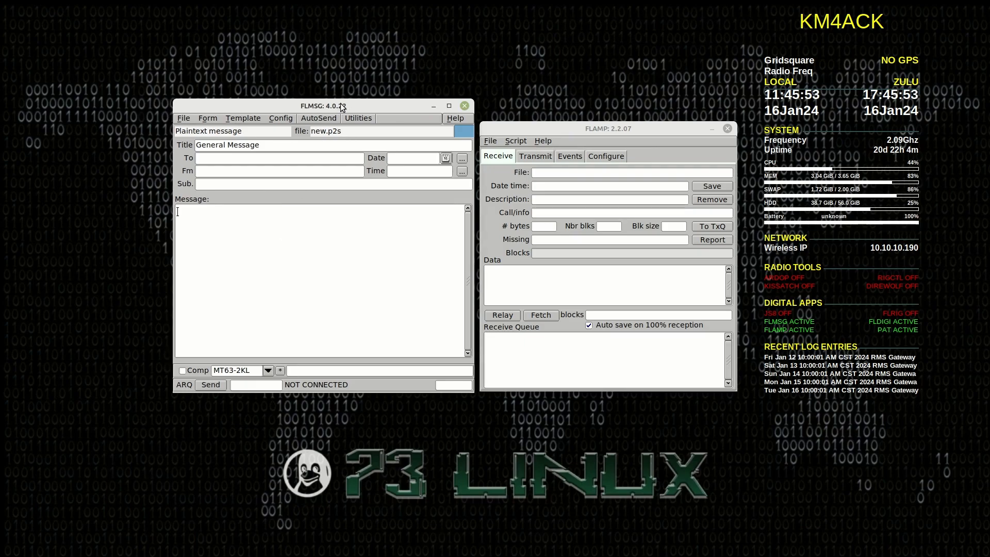
left_click(575, 129)
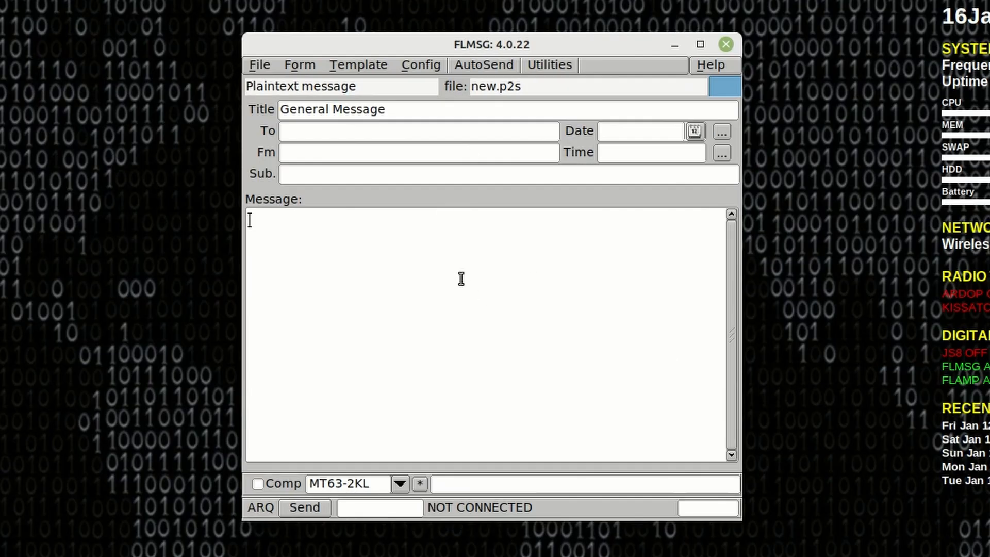
Review FLMSG's personal, date/time, file, radiogram, ARQ and user interface settings, and close the configuration
left_click(415, 66)
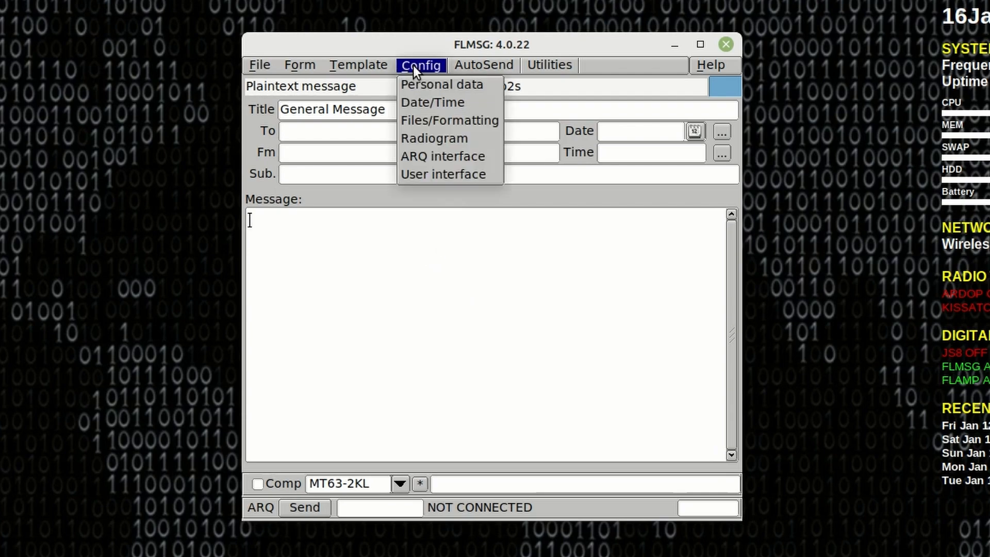
left_click(433, 84)
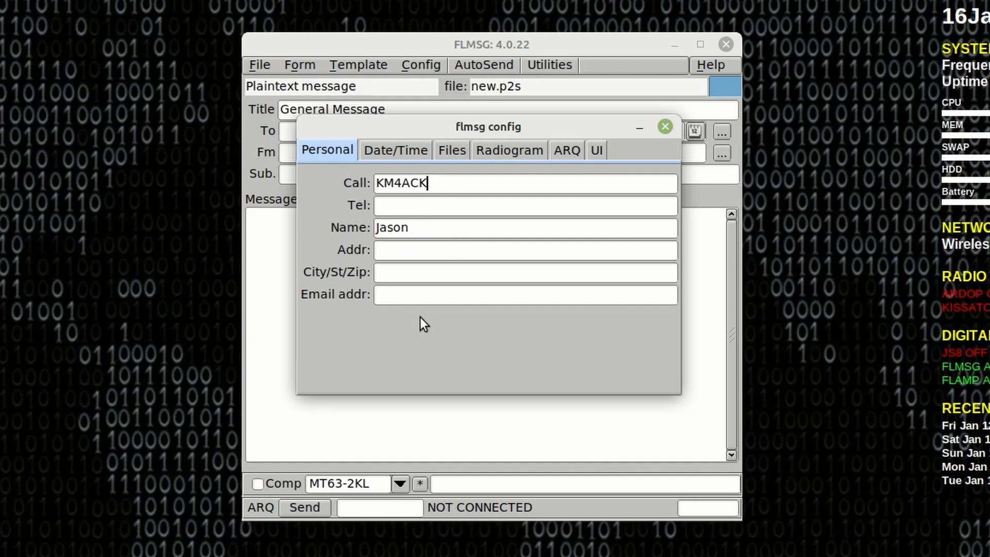
left_click(391, 151)
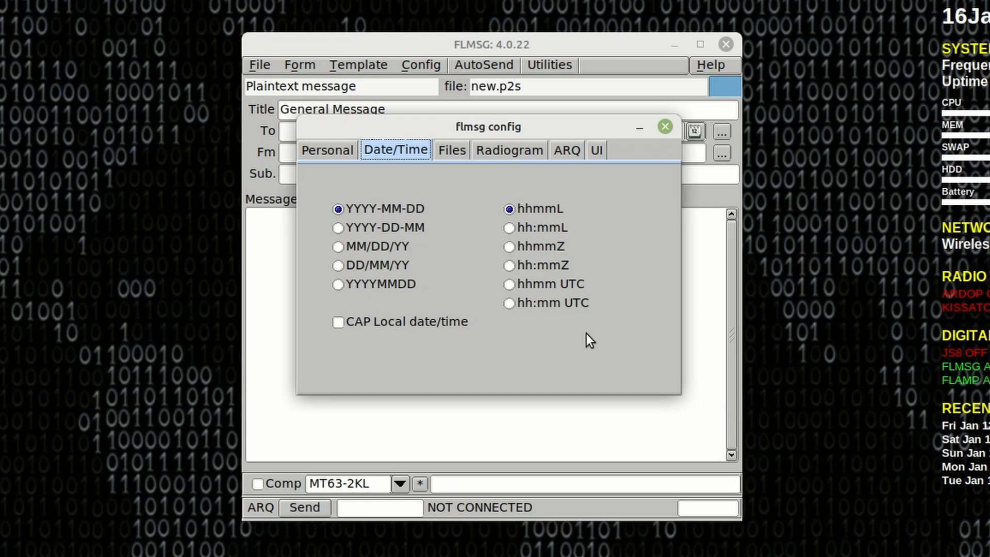
left_click(451, 151)
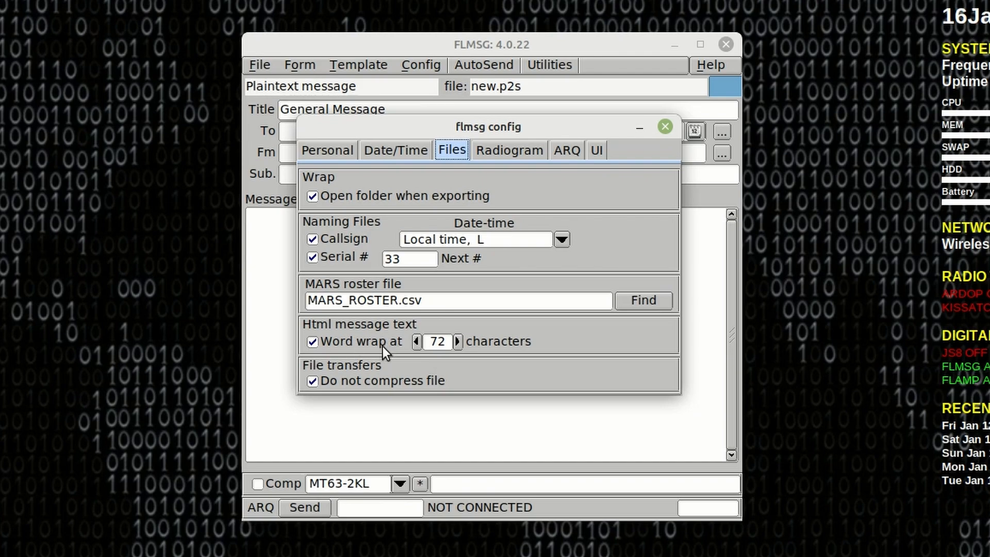
left_click(313, 382)
left_click(517, 153)
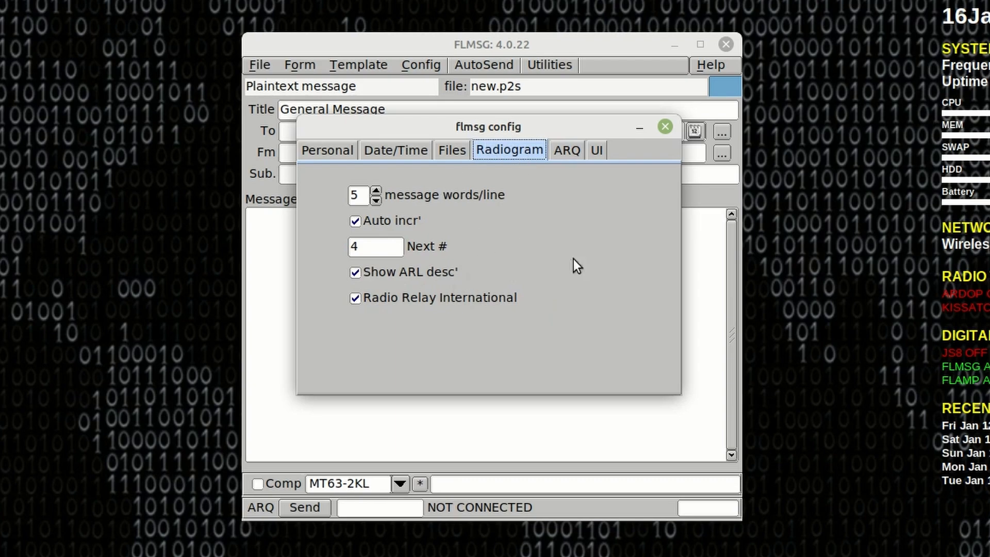
left_click(563, 149)
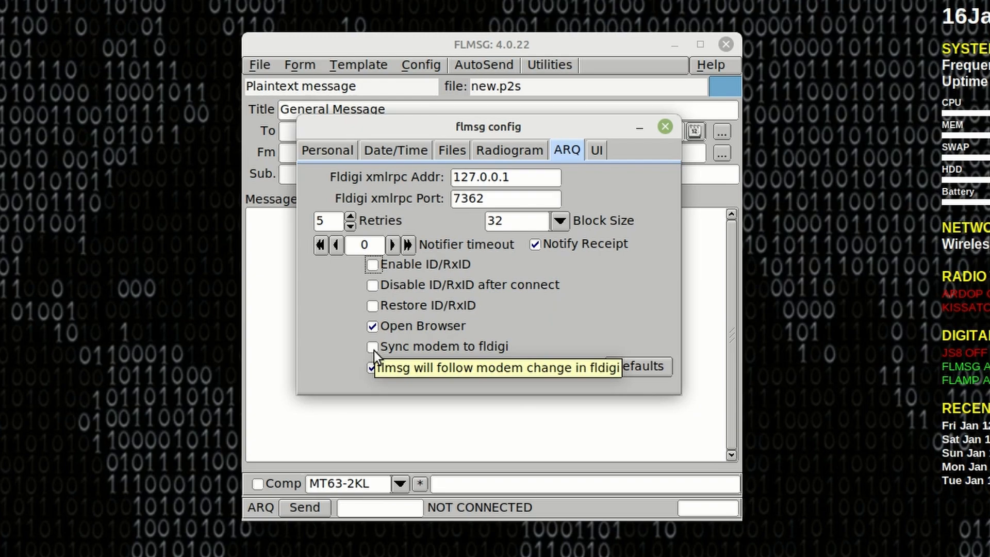
left_click(596, 150)
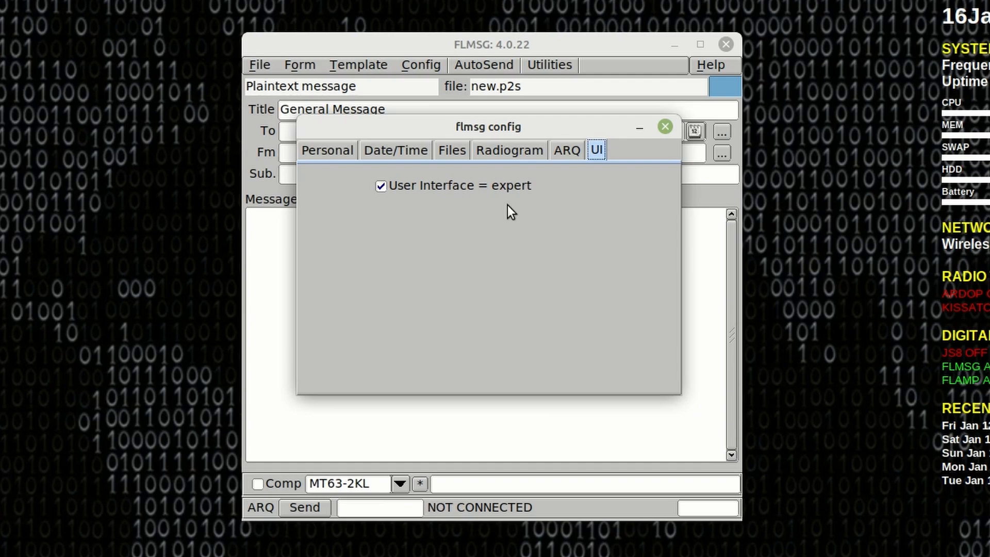
key("Escape")
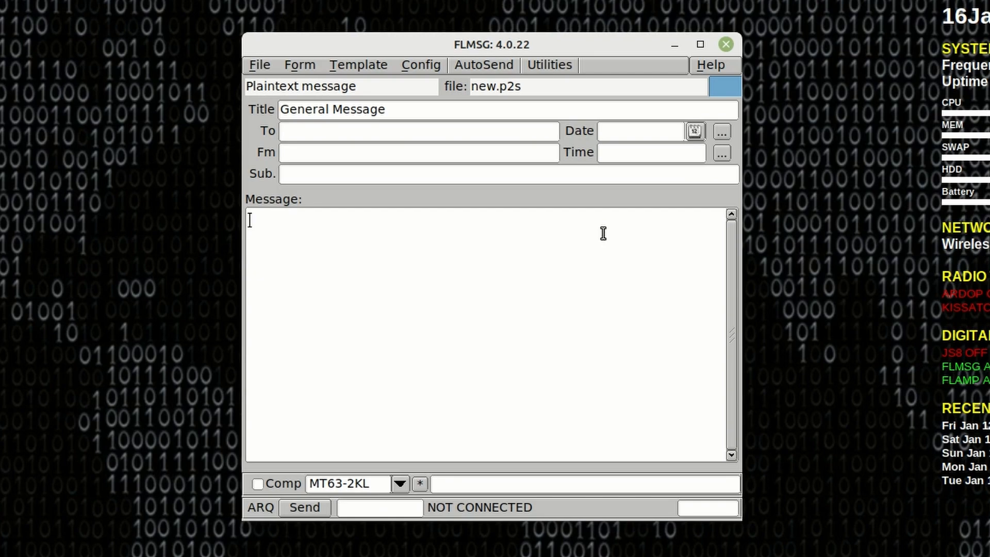
Load the Blank form for a look and switch back to the Plaintext form
left_click(296, 68)
left_click(305, 104)
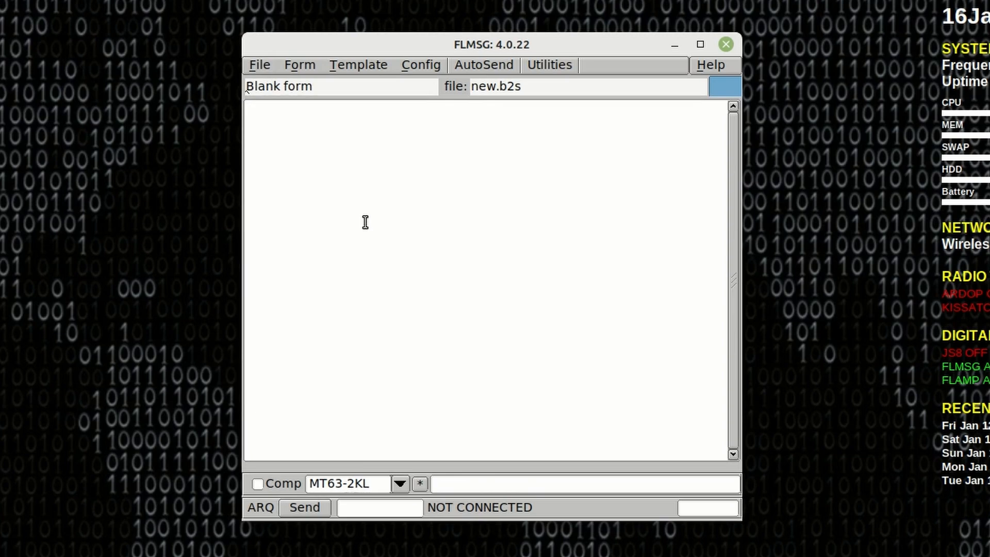
left_click(300, 64)
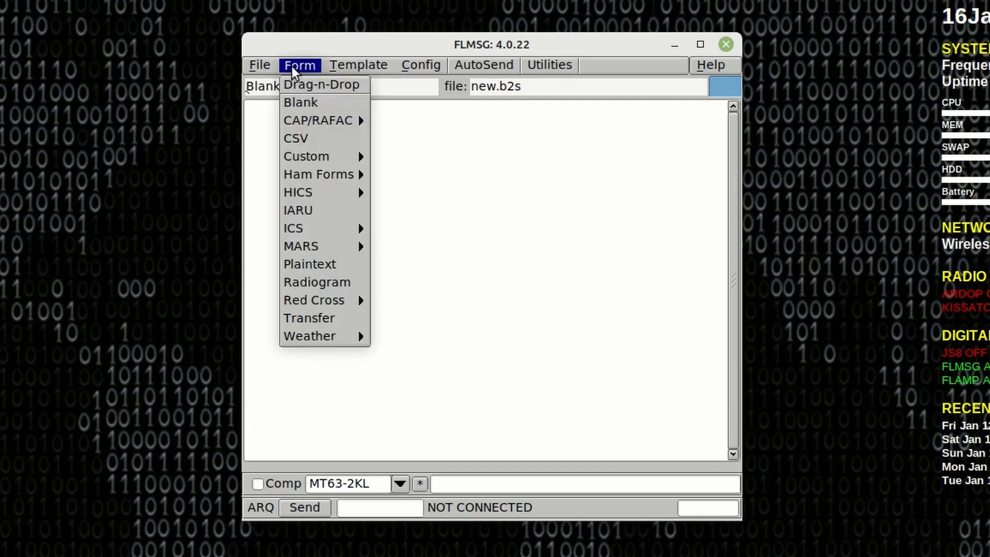
left_click(321, 264)
Fill in both callsigns, date 2024-01-16, time 1151L, subject "test for video" and a short greeting reading "Just a test for a video I am working on"
left_click(299, 129)
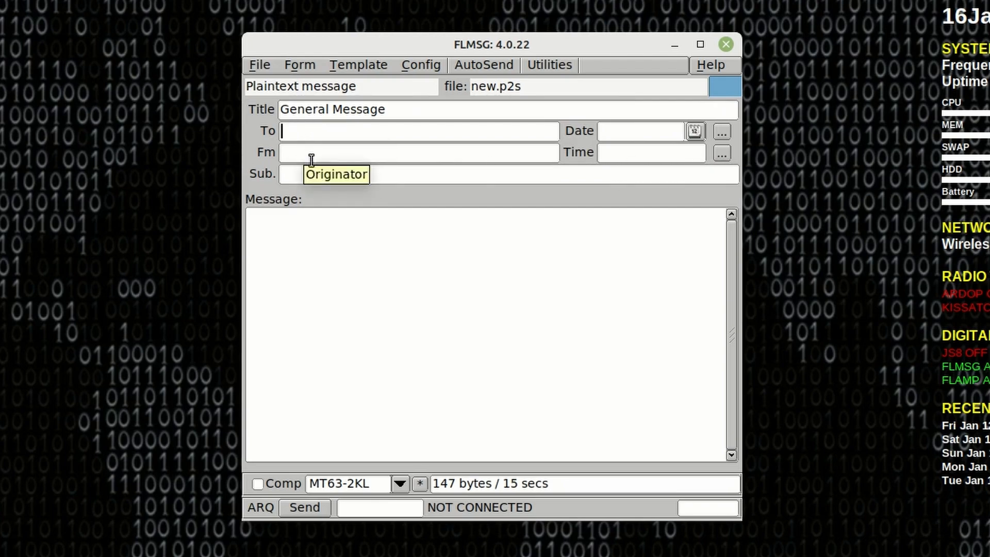
left_click(319, 228)
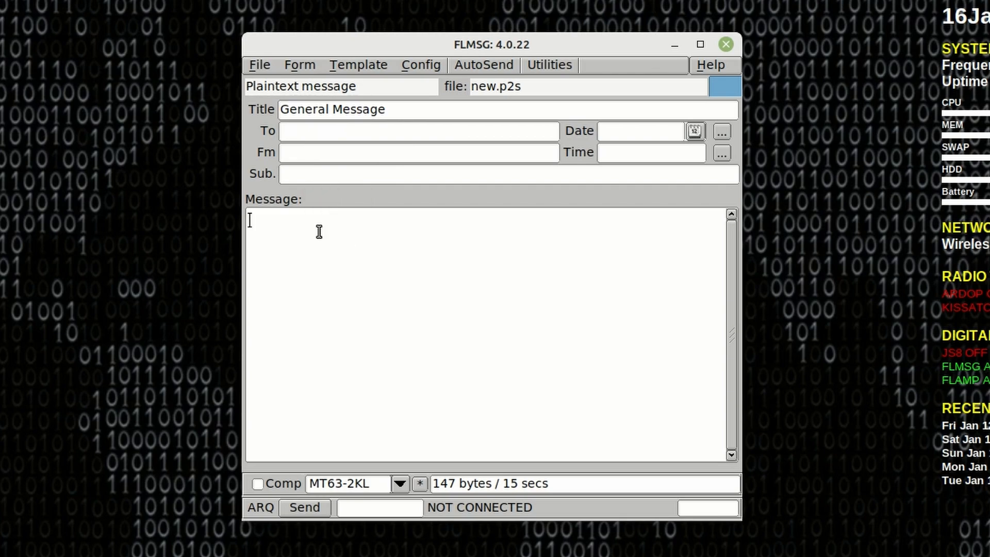
left_click(312, 128)
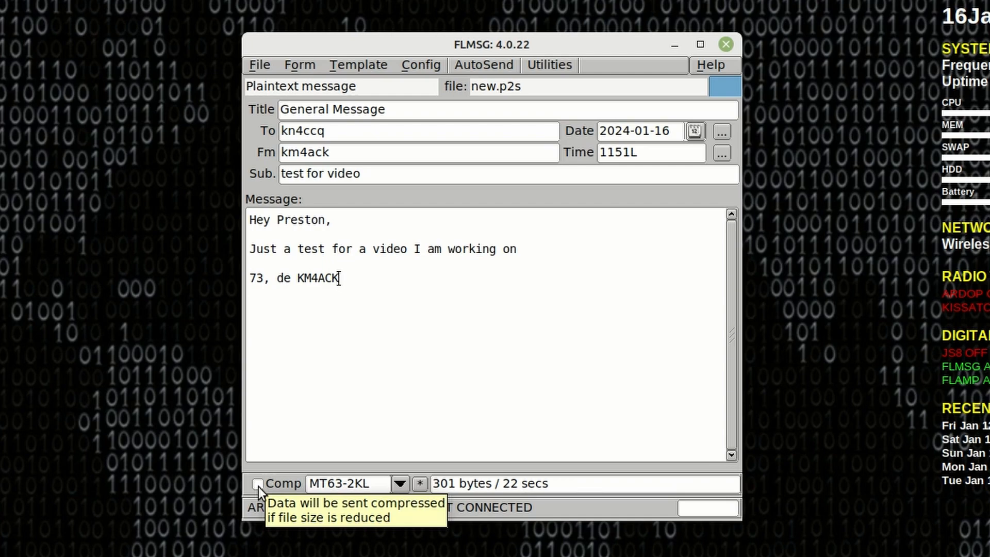
Check the message's estimated size and transmit time and its compression option
left_click_drag(508, 483, 562, 483)
left_click(562, 483)
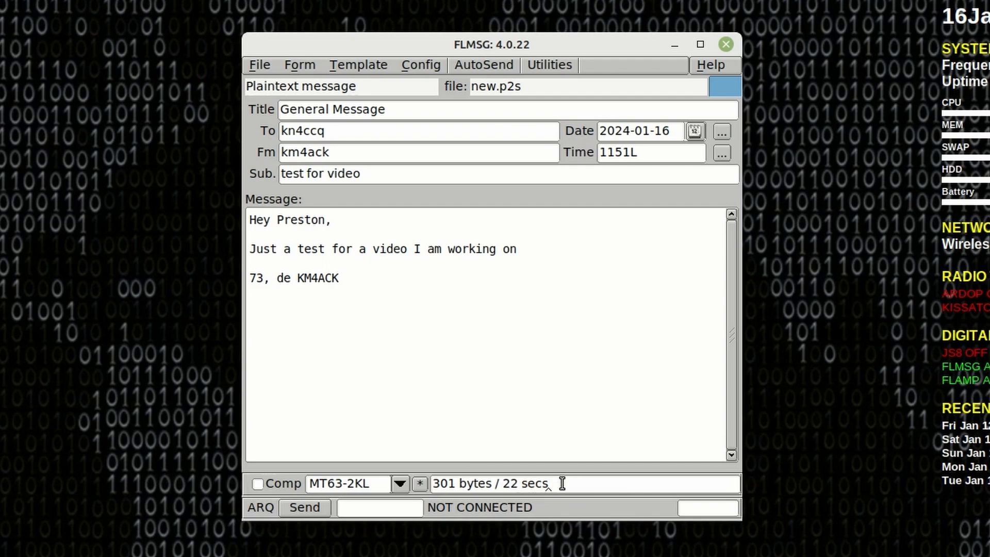
left_click(259, 487)
Bring up the fldigi window behind FLMSG and move FLMSG aside so fldigi's text panes are visible
left_click_drag(180, 554, 443, 1)
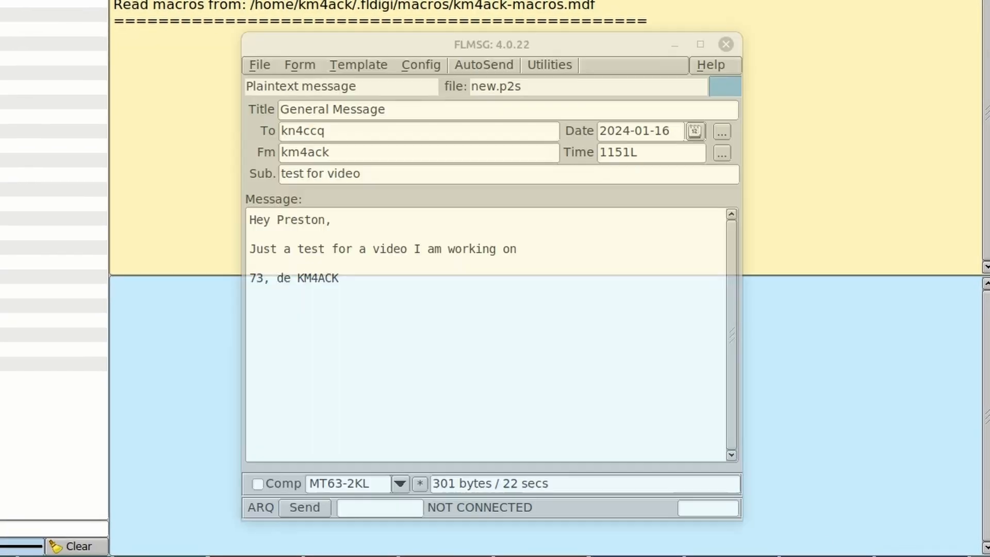
left_click(429, 555)
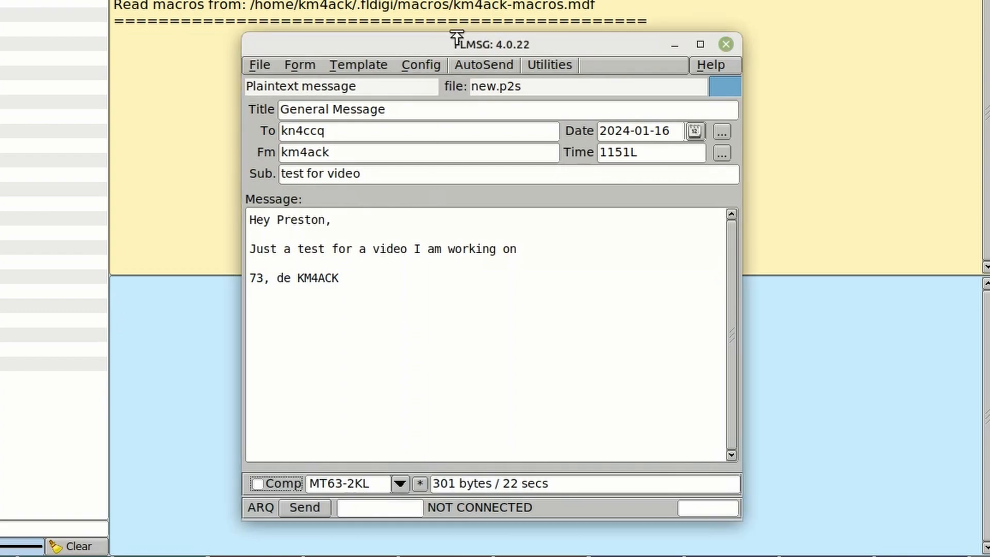
left_click_drag(447, 46, 957, 47)
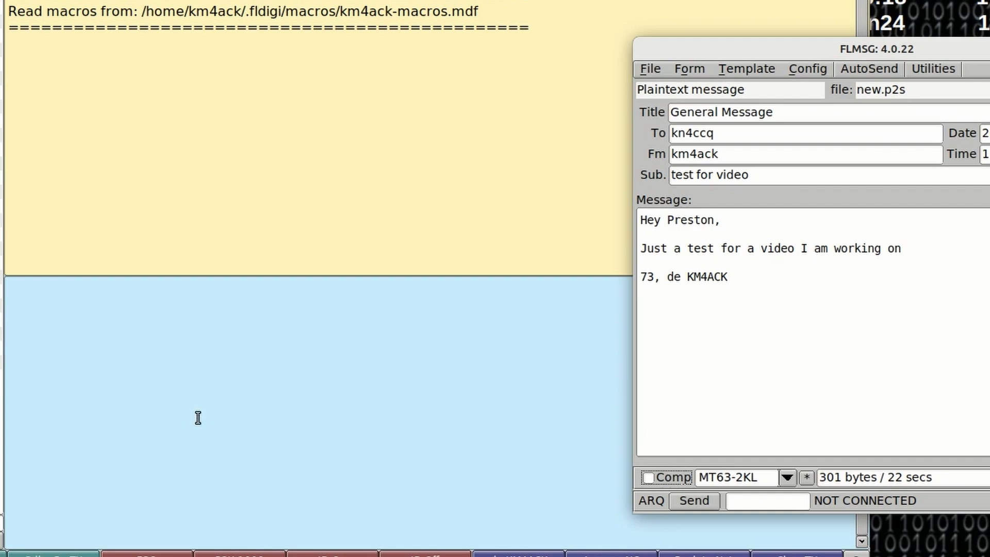
left_click(861, 71)
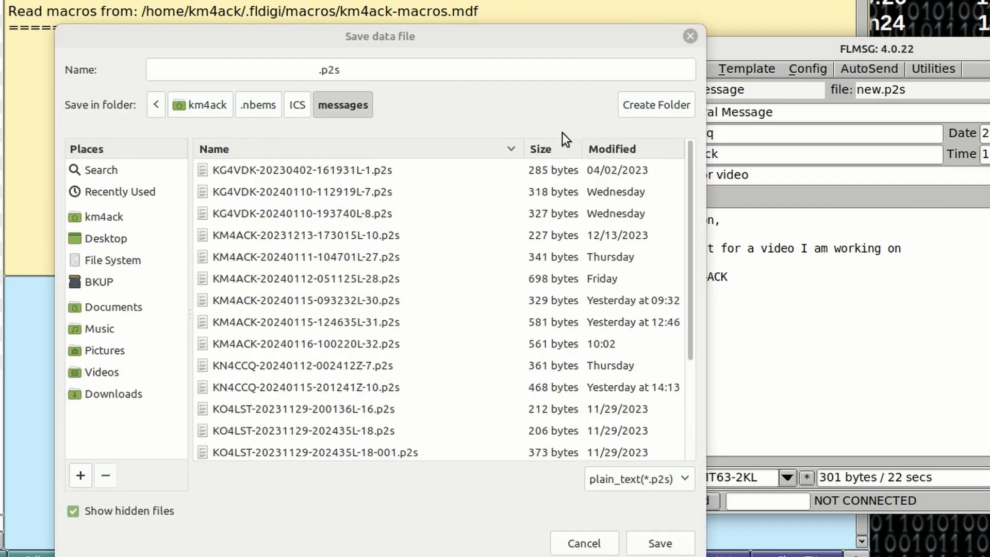
left_click(248, 70)
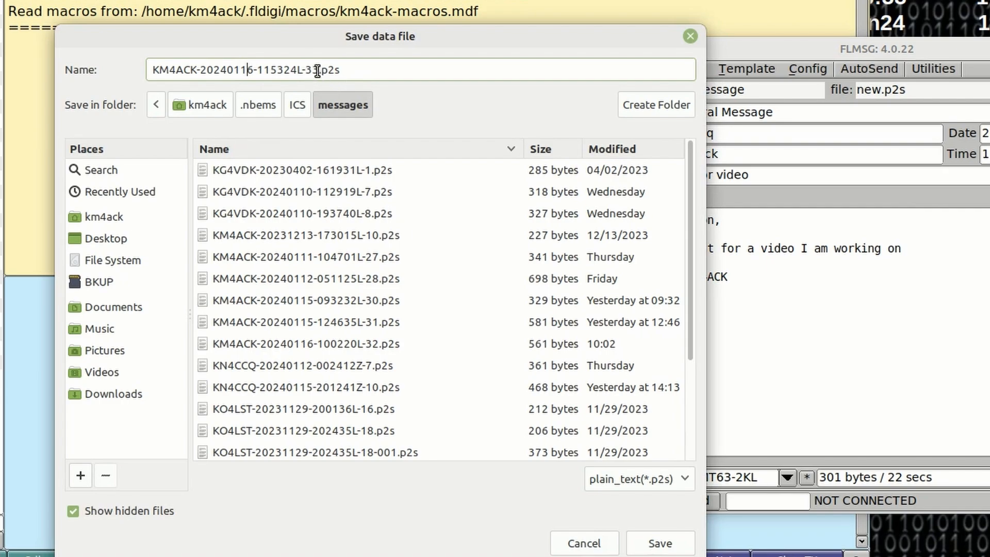
left_click_drag(318, 70, 132, 73)
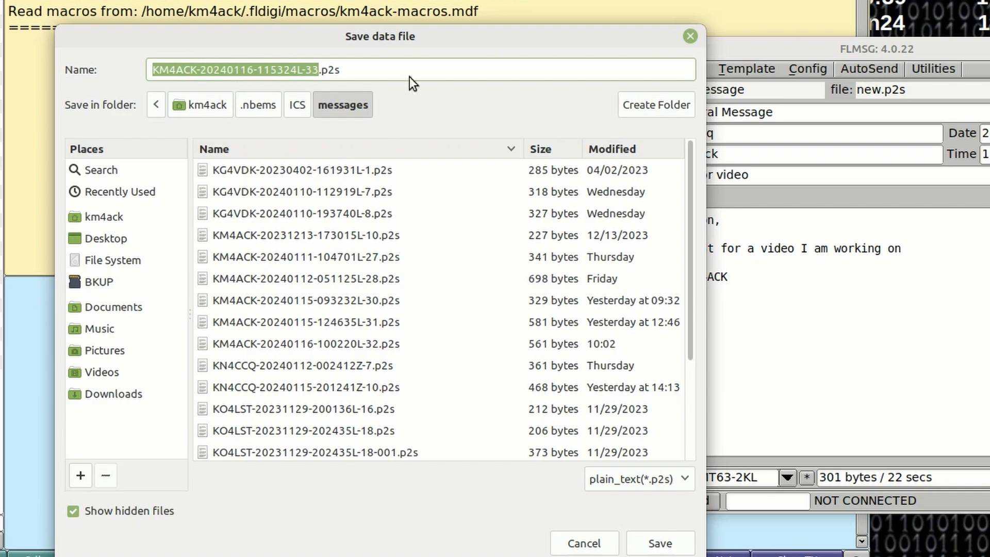
left_click(671, 546)
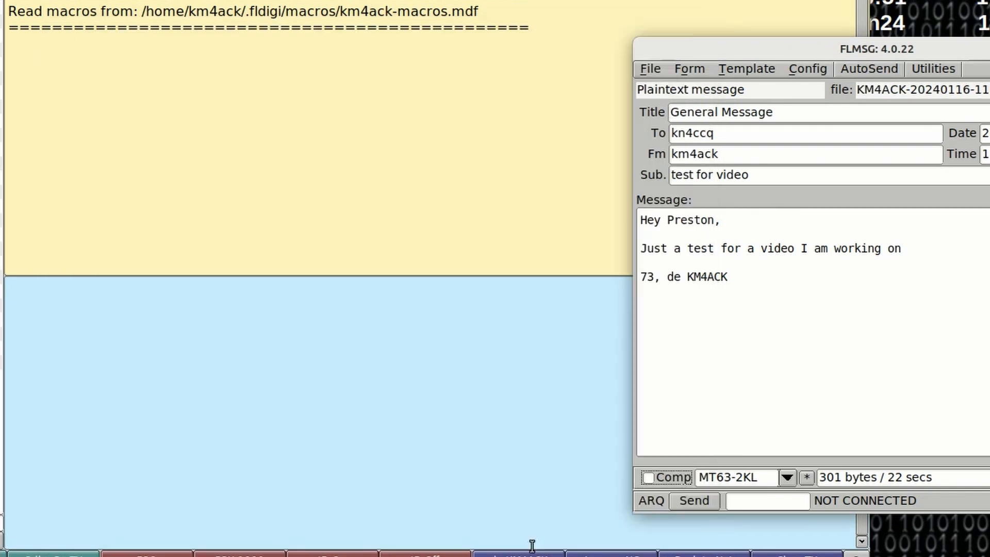
left_click(267, 370)
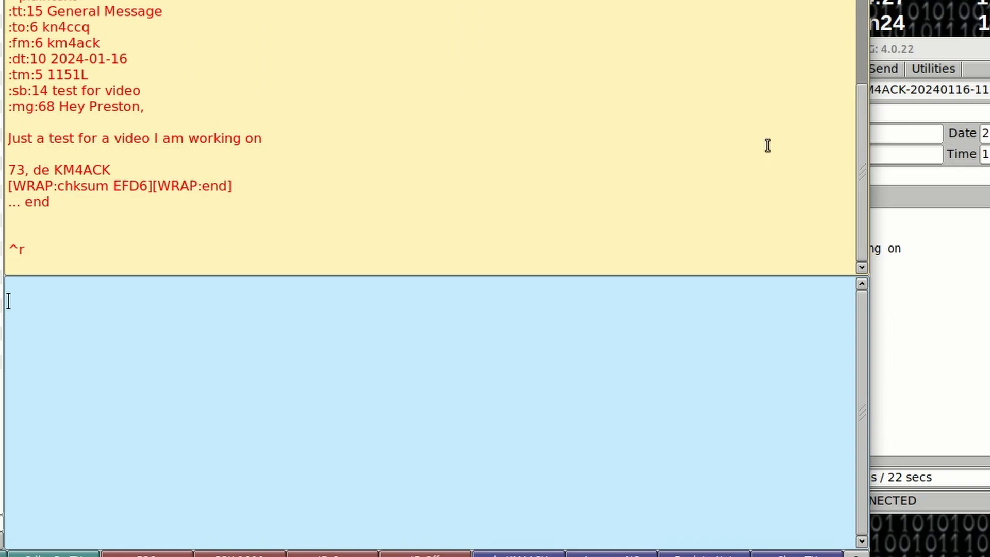
Return to FLMSG, turn on compression for the message and auto-send it again
left_click(907, 51)
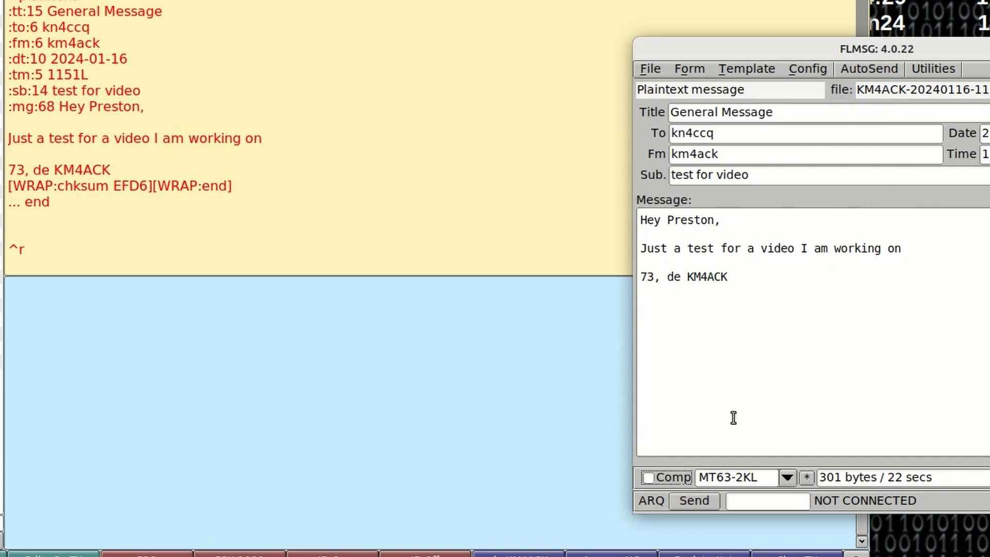
left_click(648, 478)
left_click(868, 69)
Switch to fldigi and examine the compressed base64 block in the transmitted text by highlighting it
left_click(424, 255)
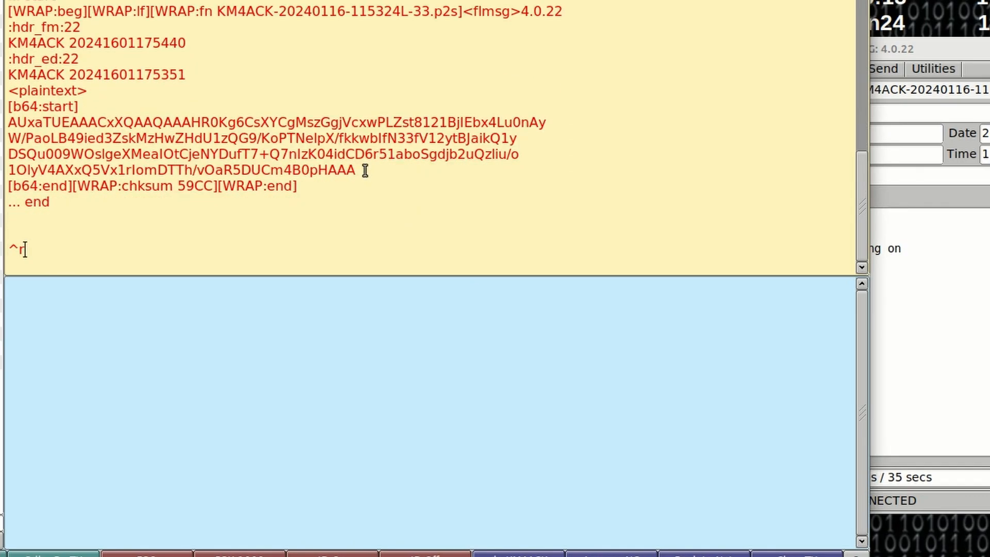
left_click_drag(365, 170, 4, 121)
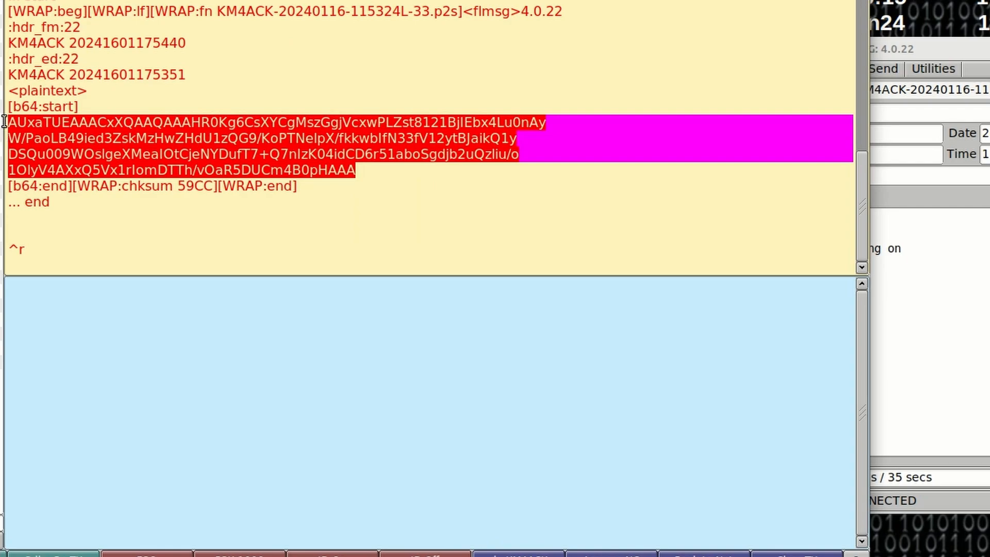
left_click(378, 171)
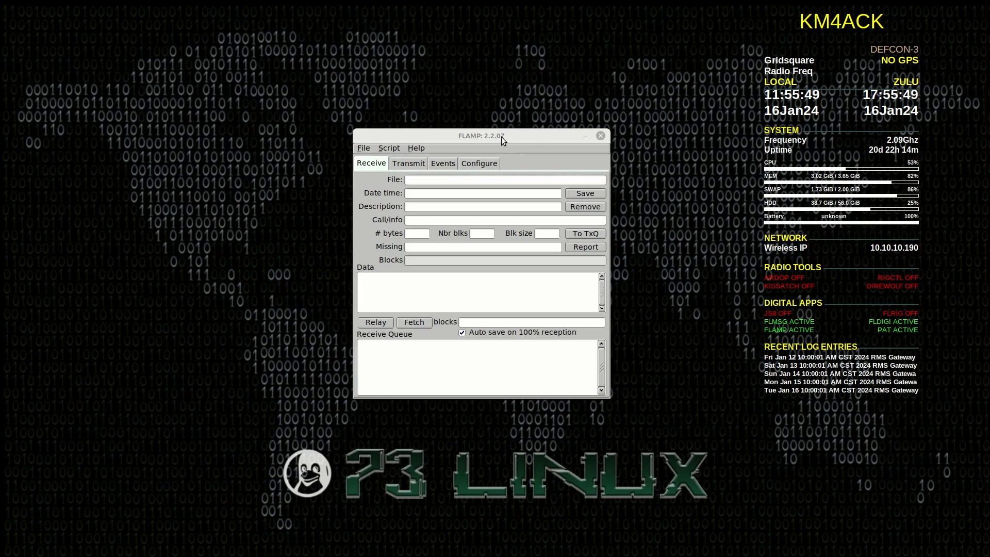
Open FLAMP's configuration settings and examine the callsign and info fields
left_click(487, 166)
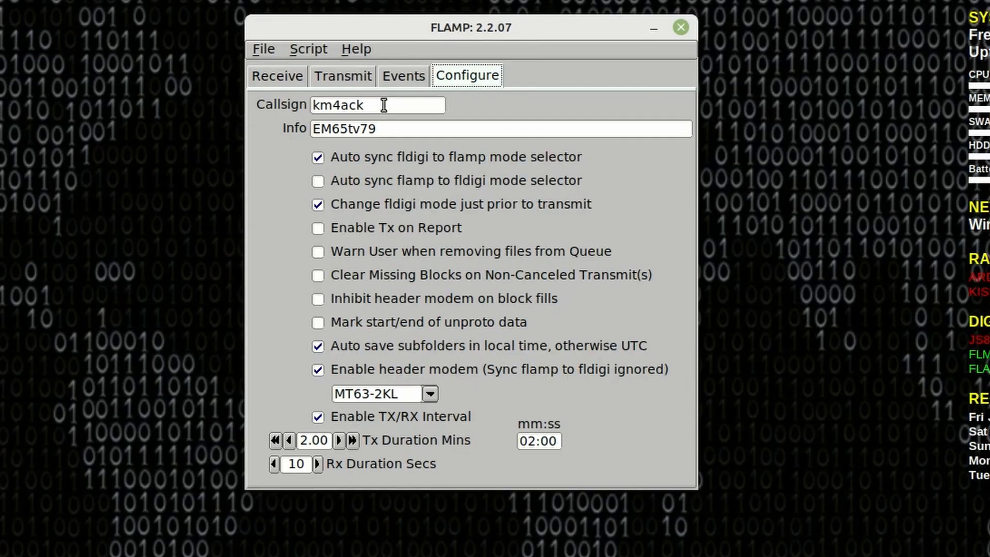
left_click_drag(432, 179, 381, 185)
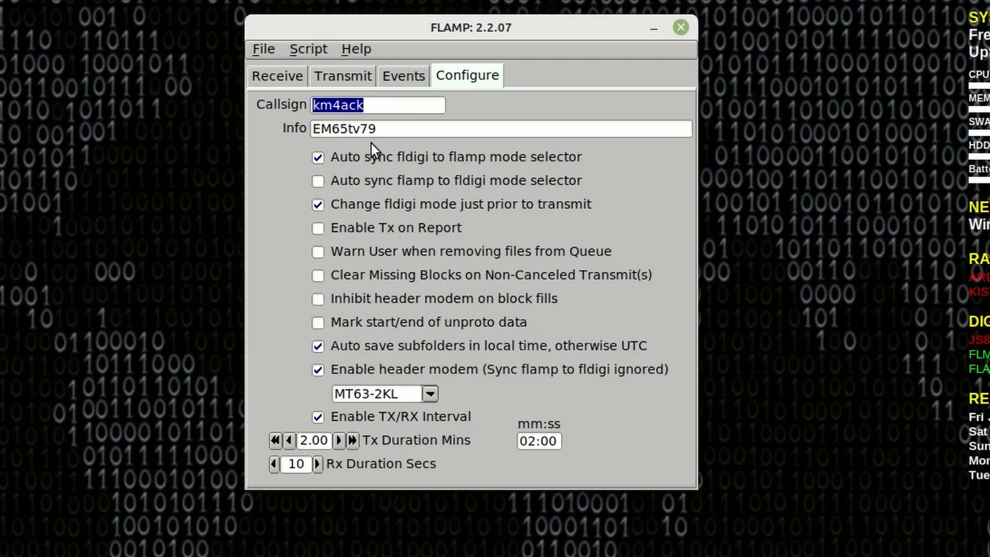
left_click_drag(420, 127, 313, 130)
left_click(567, 126)
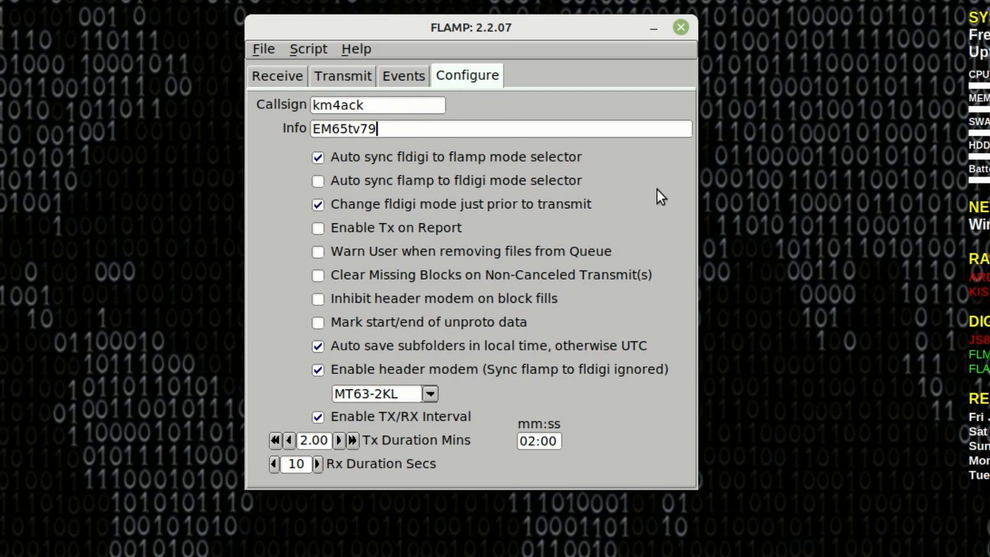